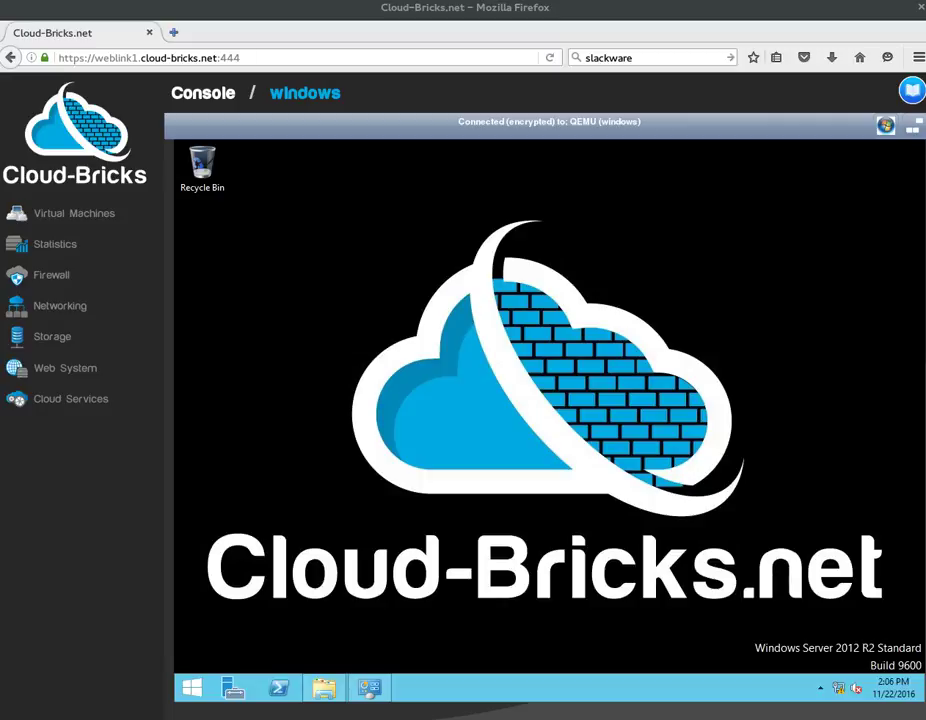
# Check the Windows VM's System details, then view its five drives in This PC
pyautogui.click(368, 690)
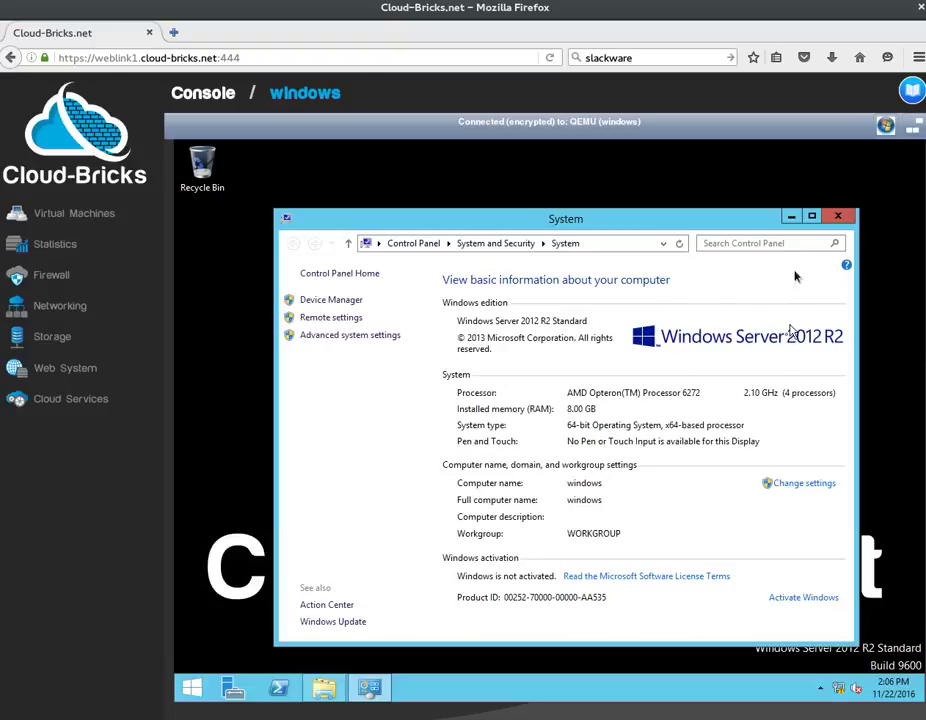
pyautogui.click(836, 217)
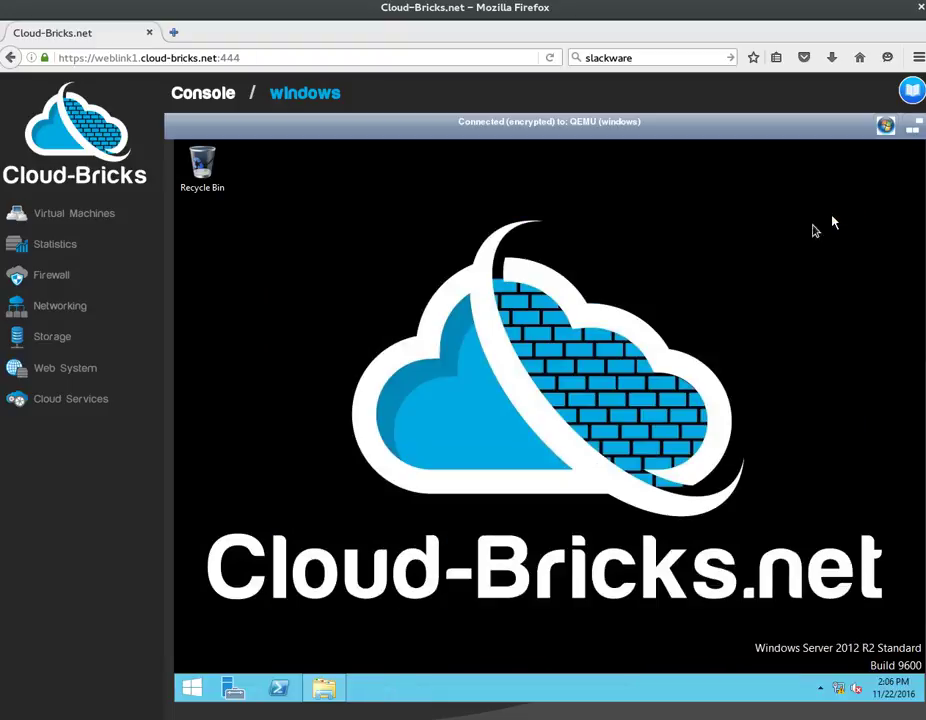
pyautogui.click(322, 688)
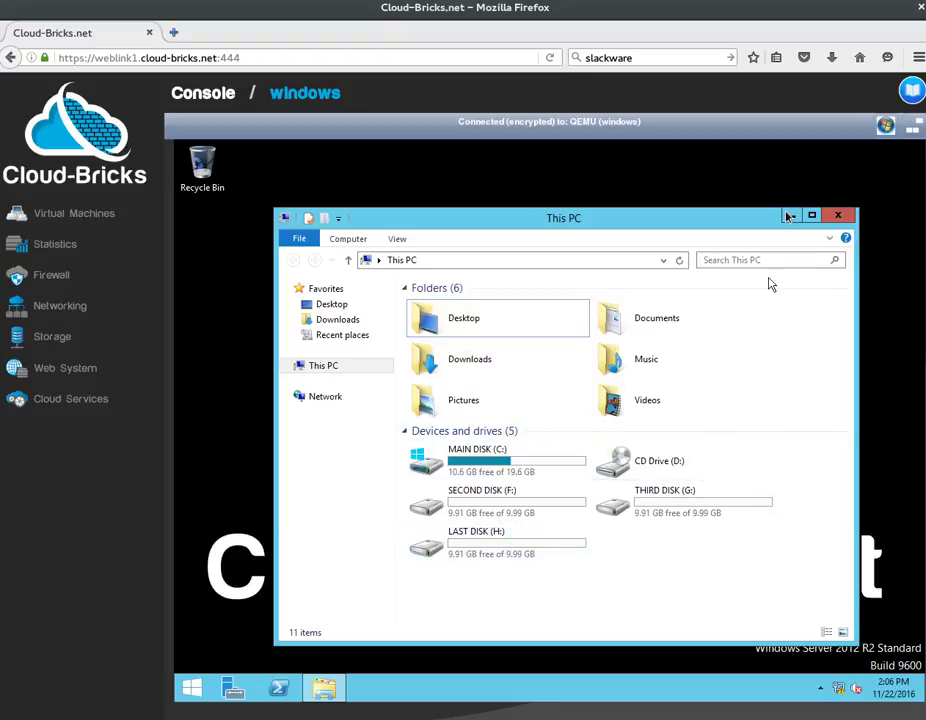
# Send Ctrl+Alt+Del to the Windows VM and shut it down from the security screen
pyautogui.click(903, 143)
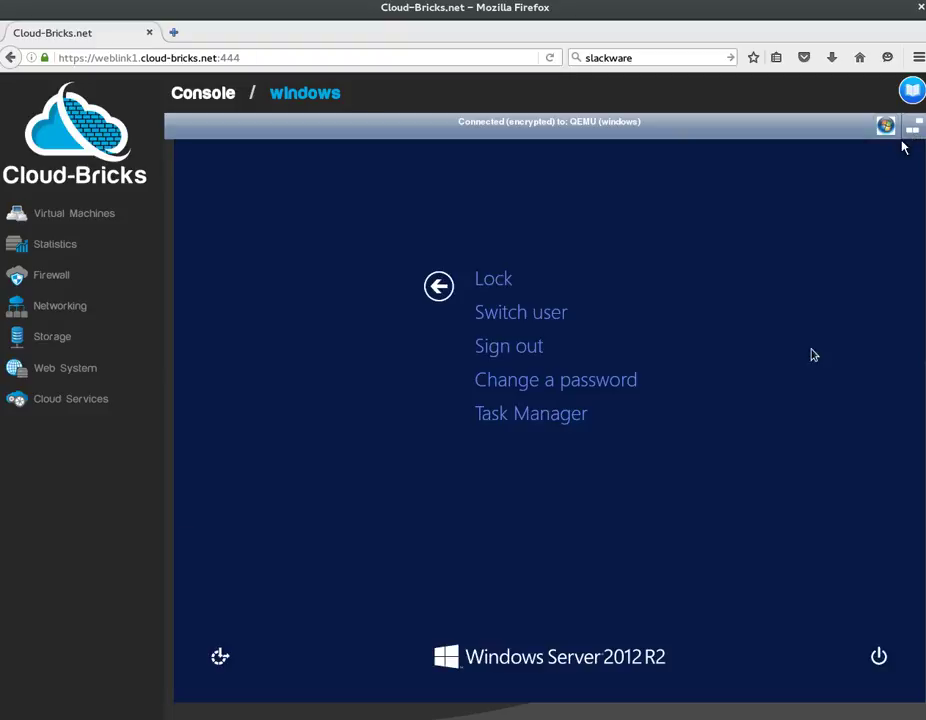
pyautogui.click(878, 656)
pyautogui.click(880, 590)
pyautogui.click(856, 612)
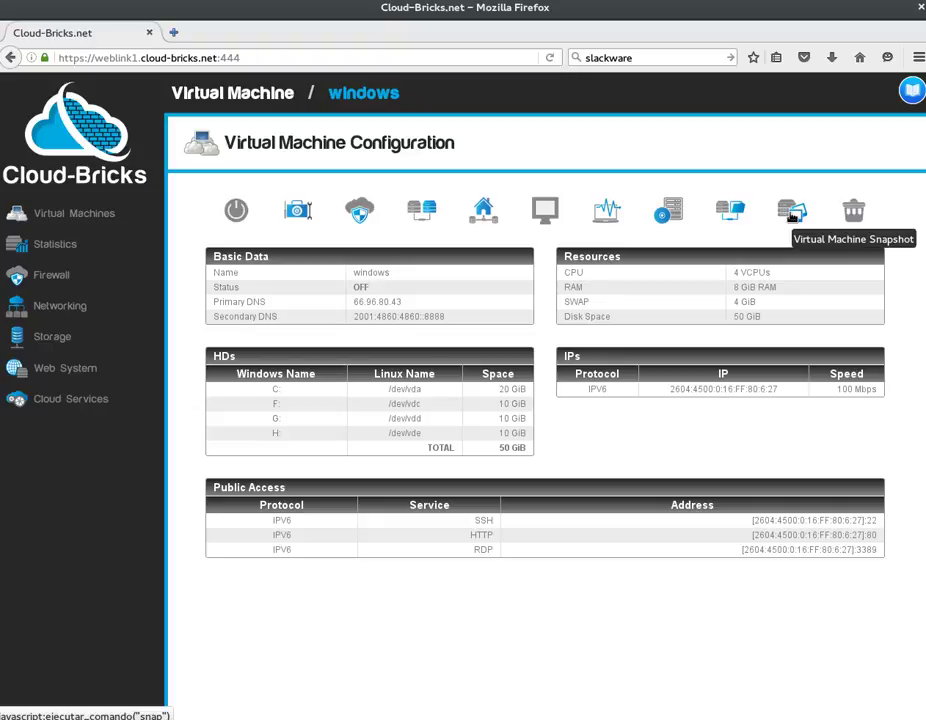
# Snapshot the powered-off Windows VM from its Virtual Machine Snapshot page
pyautogui.click(791, 213)
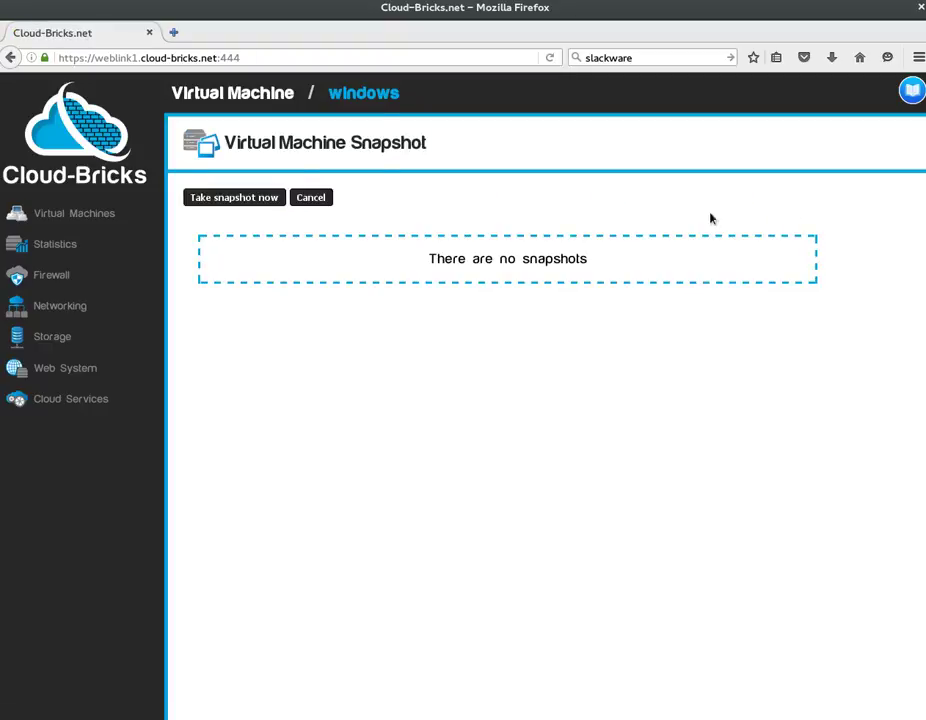
pyautogui.click(269, 203)
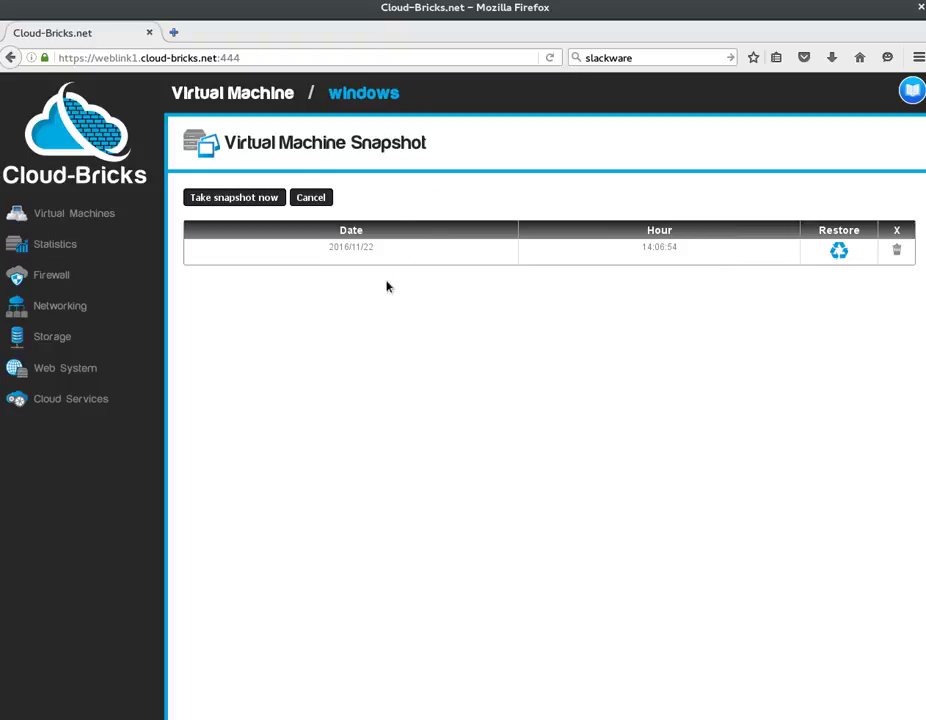
# Reinstall the windows VM with CentOS 7 from the Install Operating System page
pyautogui.click(364, 94)
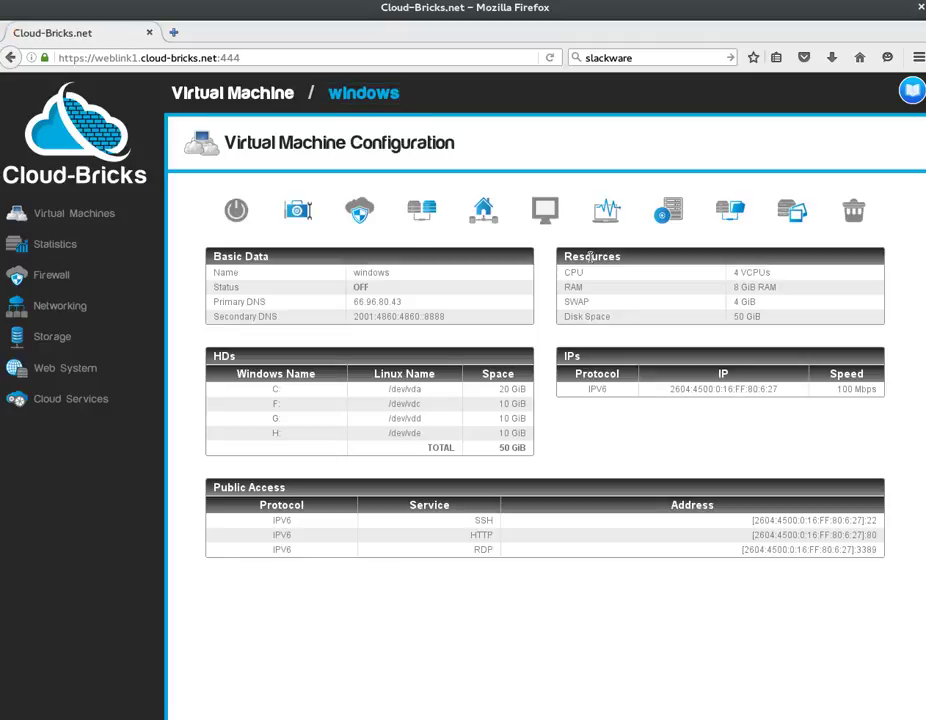
pyautogui.click(672, 214)
pyautogui.click(648, 232)
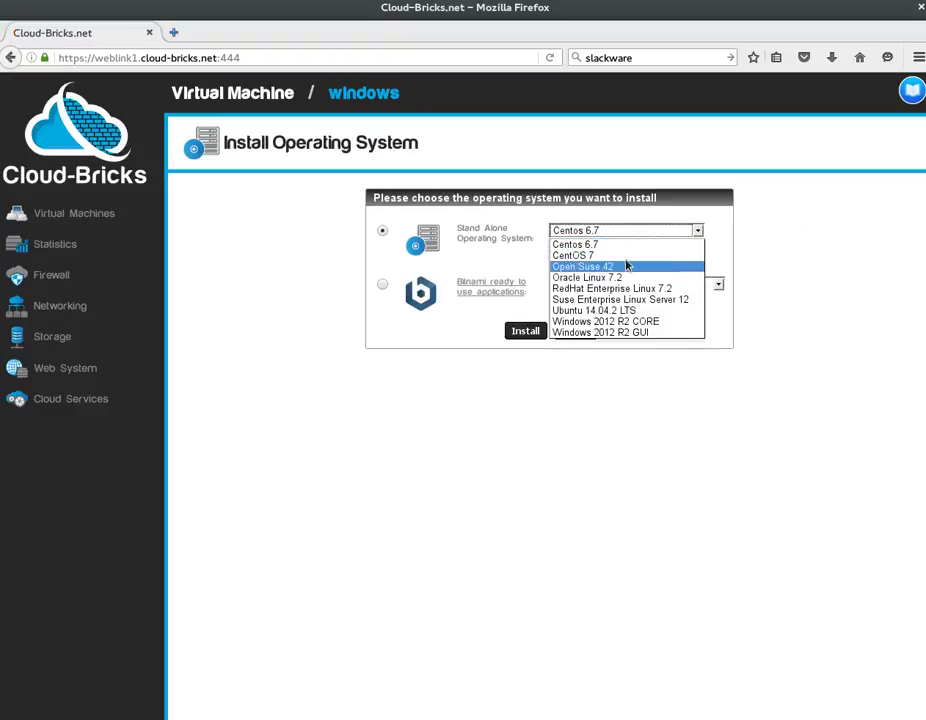
pyautogui.click(629, 256)
pyautogui.click(533, 331)
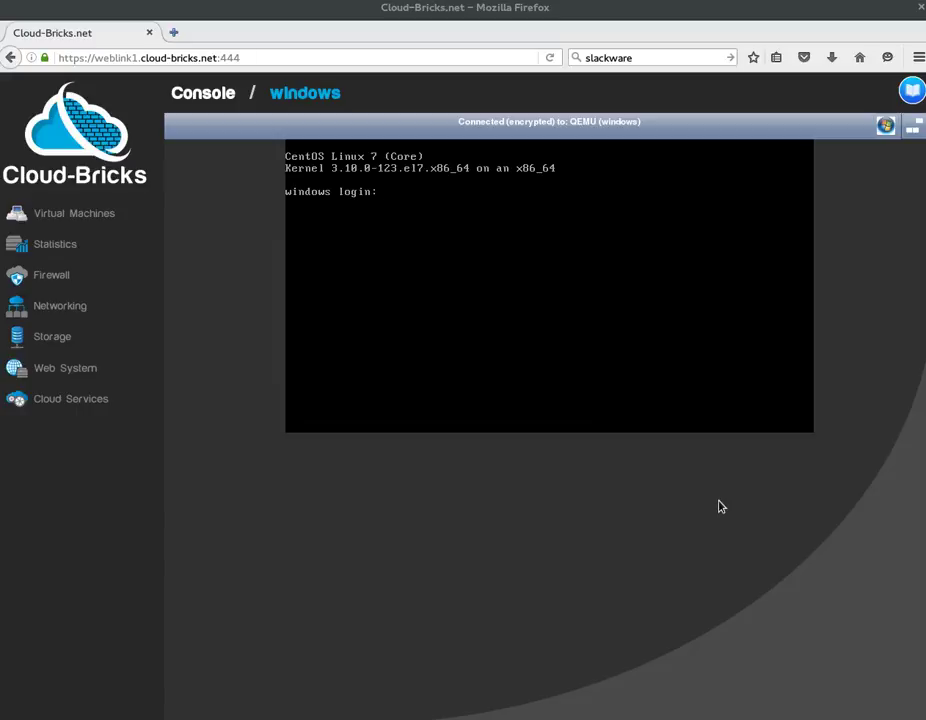
# Power off the CentOS-running VM from its configuration page, confirming with OK
pyautogui.click(324, 96)
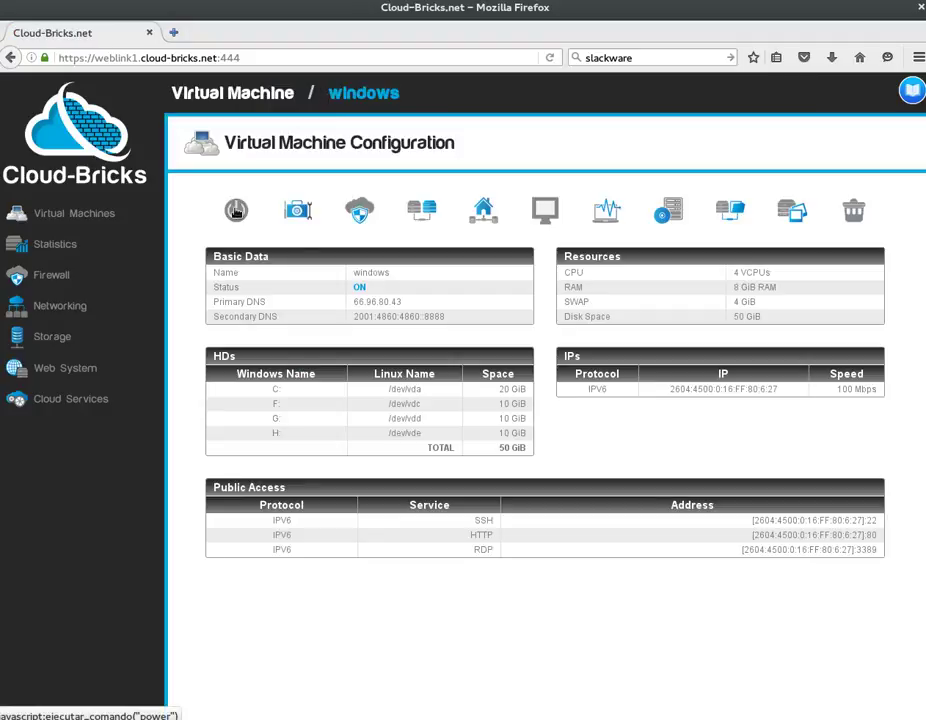
pyautogui.click(237, 211)
pyautogui.click(561, 355)
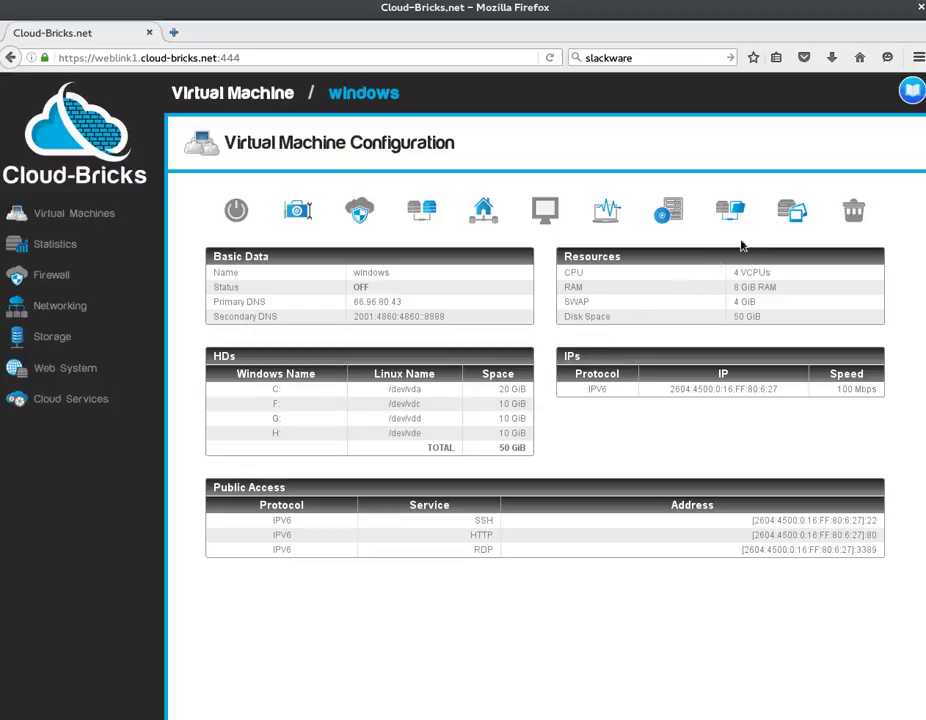
# Restore the VM from the 2016/11/22 14:06:54 snapshot and accept the DANGER warning
pyautogui.click(793, 214)
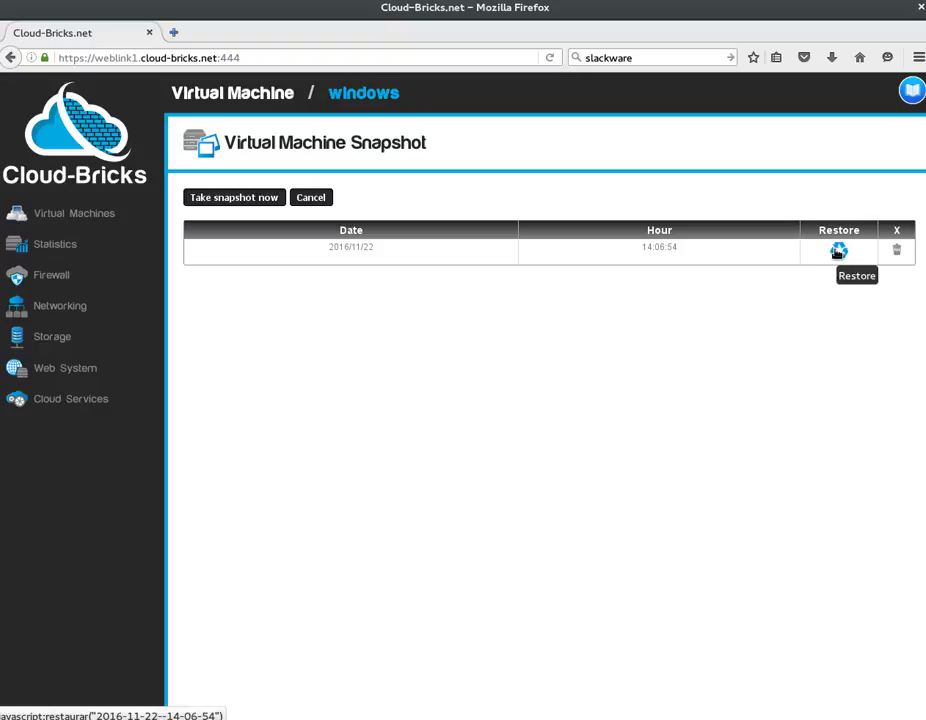
pyautogui.click(838, 251)
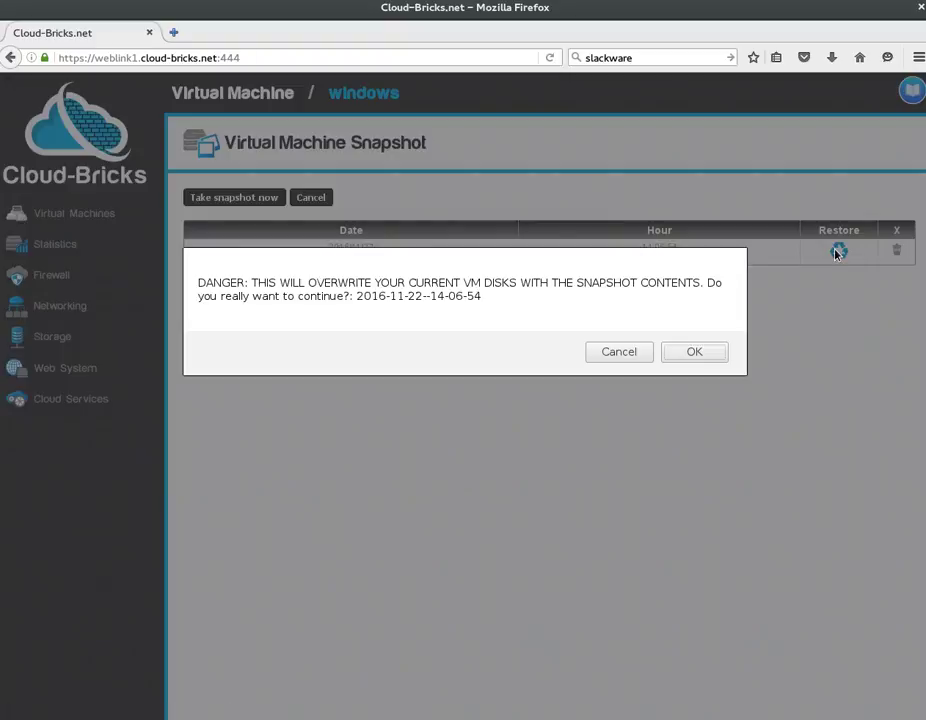
pyautogui.click(694, 352)
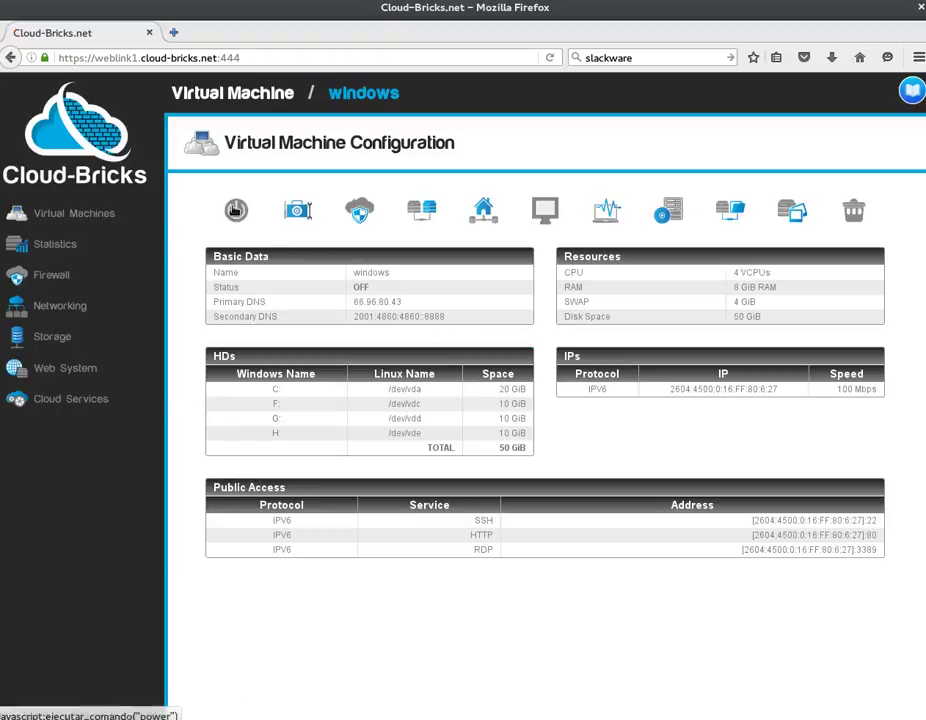
# Power on the restored VM and sign in to Windows as Administrator
pyautogui.click(235, 209)
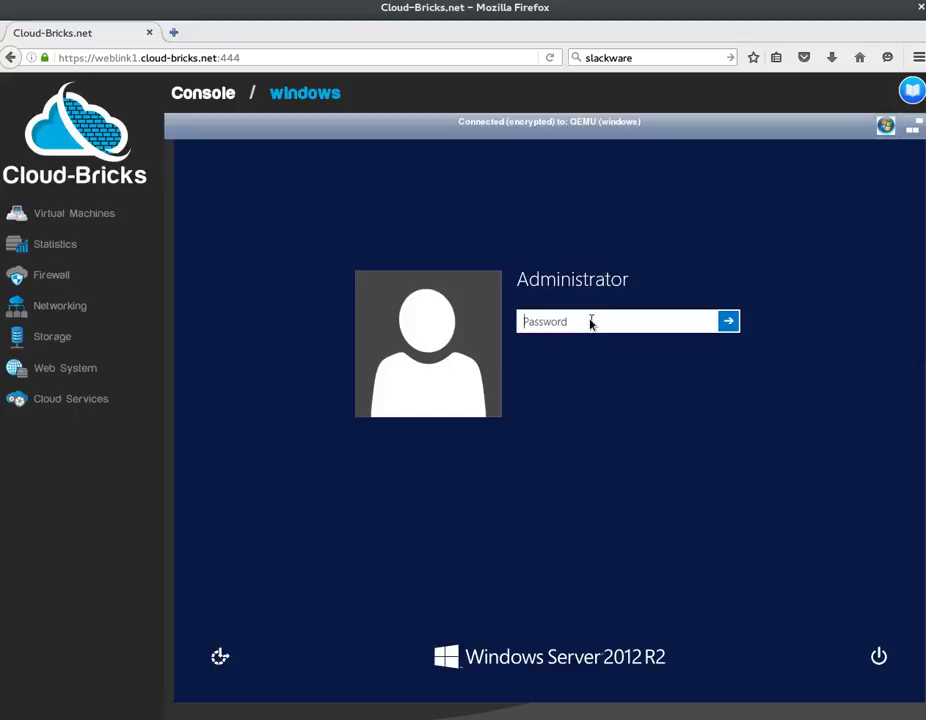
pyautogui.write('•••••')
pyautogui.press('Return')
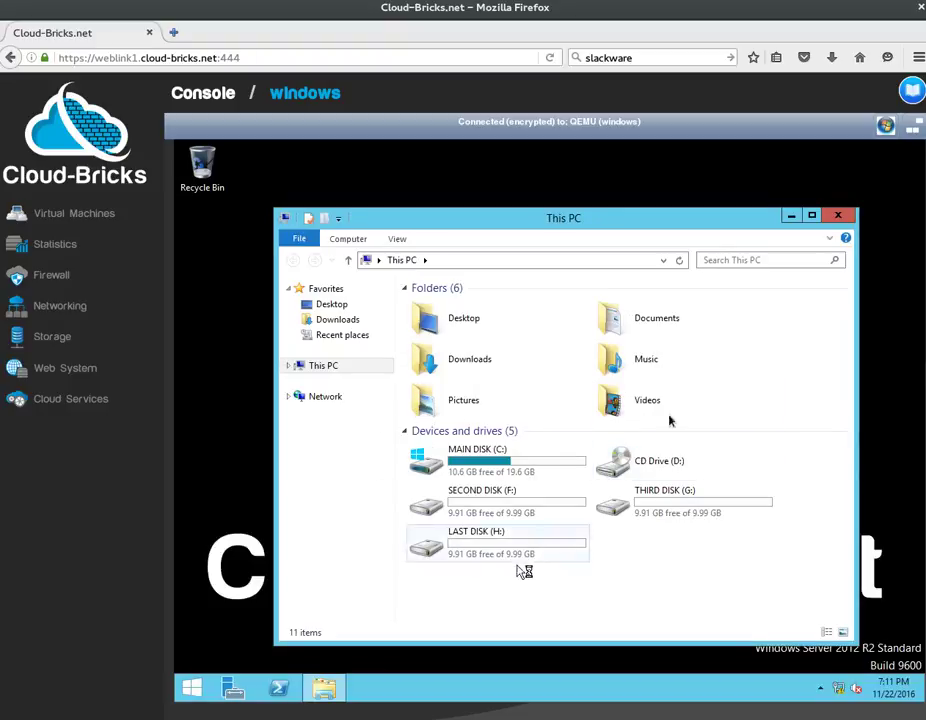
# Close This PC and shut Windows down from the Ctrl+Alt+Del security screen
pyautogui.click(837, 219)
pyautogui.hotkey('ctrl', 'alt', 'Delete')
pyautogui.click(879, 657)
pyautogui.click(890, 590)
pyautogui.click(887, 612)
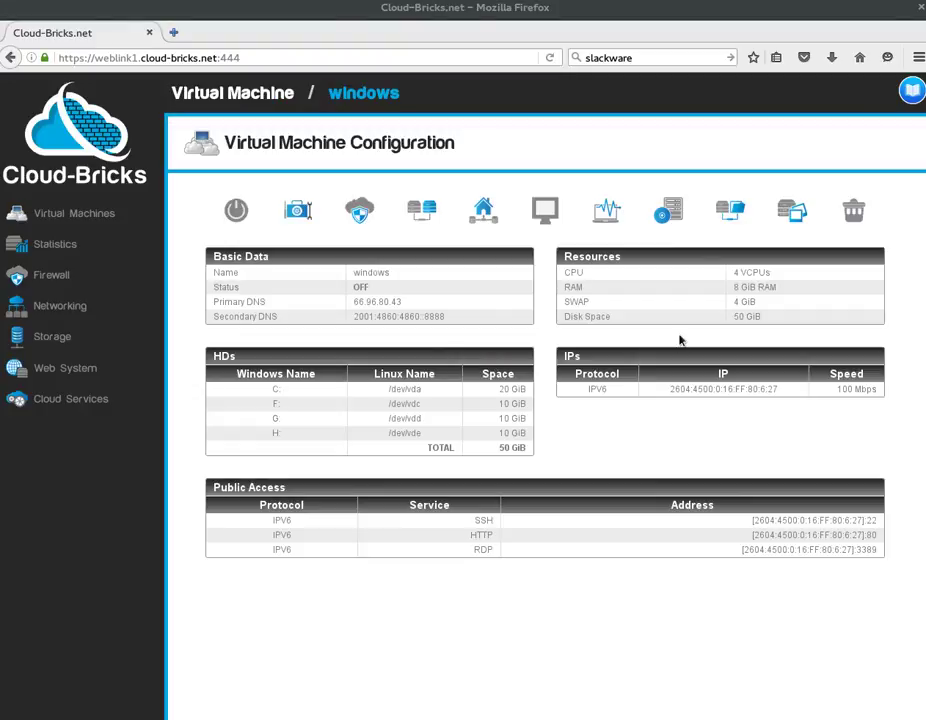
# Restore the VM from the automatic 14:09:07 snapshot, accepting the DANGER dialog with OK
pyautogui.click(792, 214)
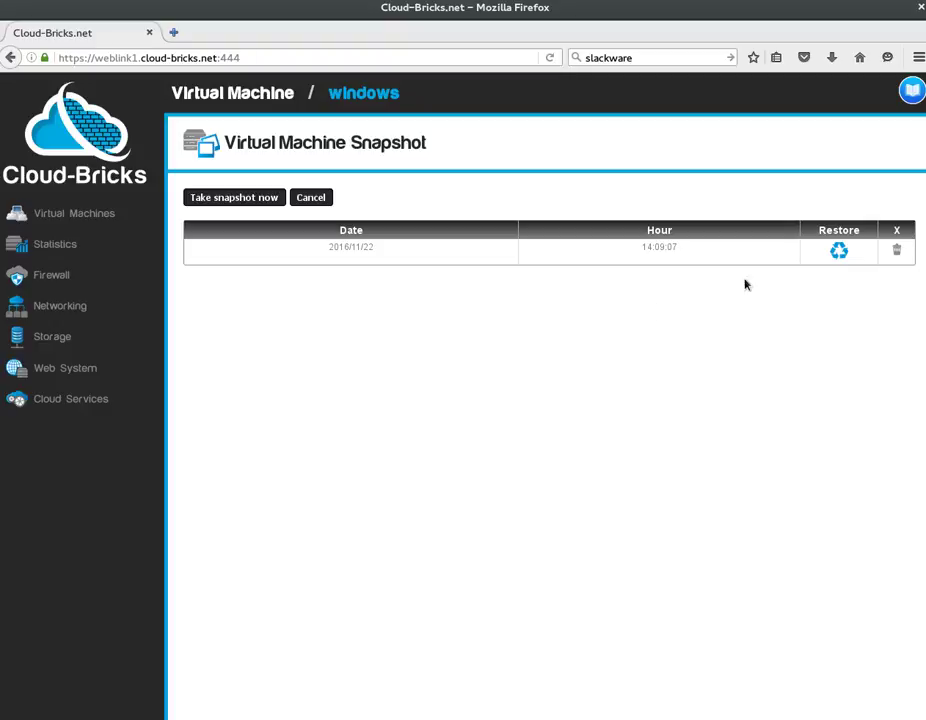
pyautogui.click(838, 252)
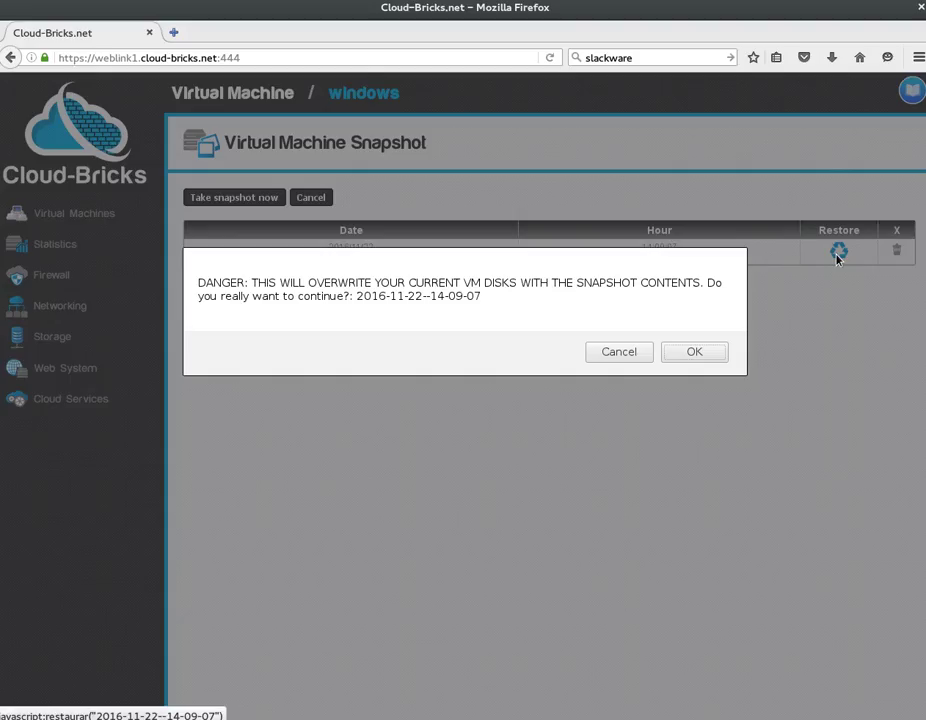
pyautogui.click(696, 353)
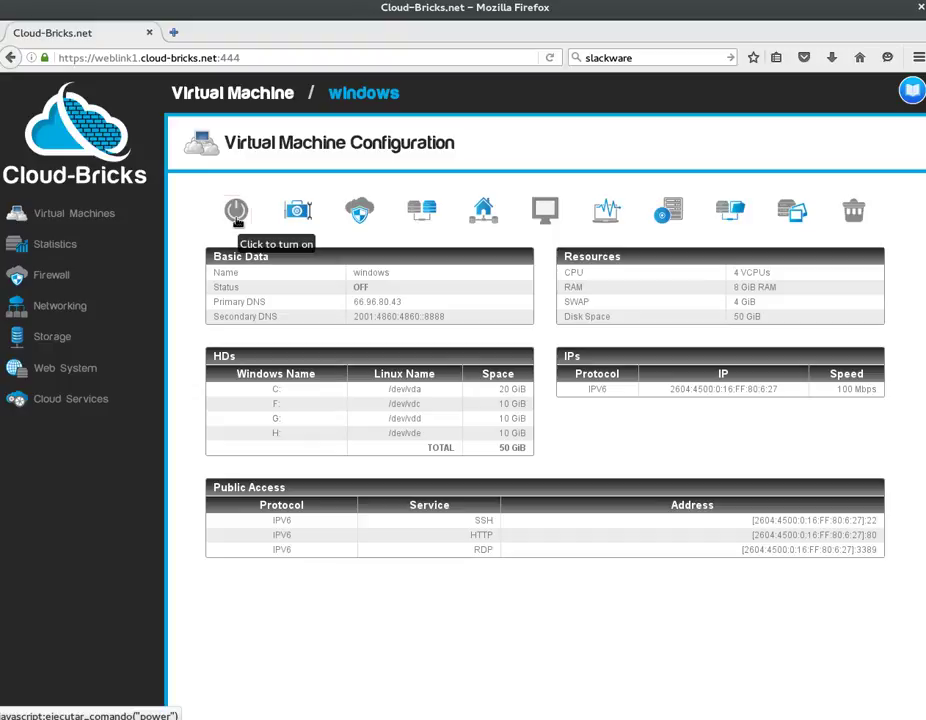
# Start the VM to reach the CentOS Linux 7 login, then power it off with OK
pyautogui.click(236, 212)
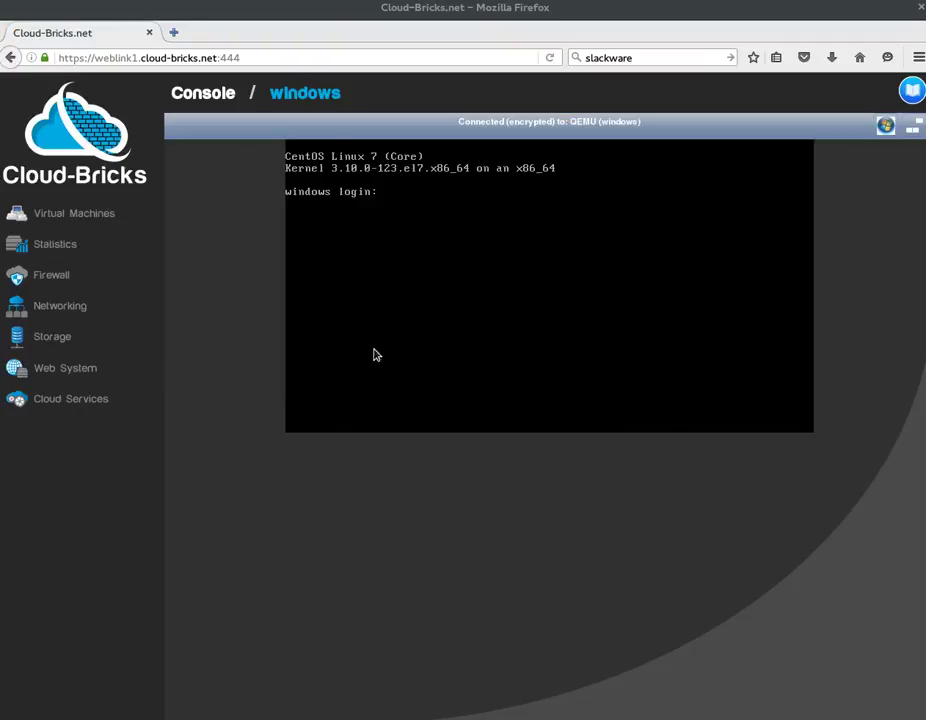
pyautogui.click(293, 95)
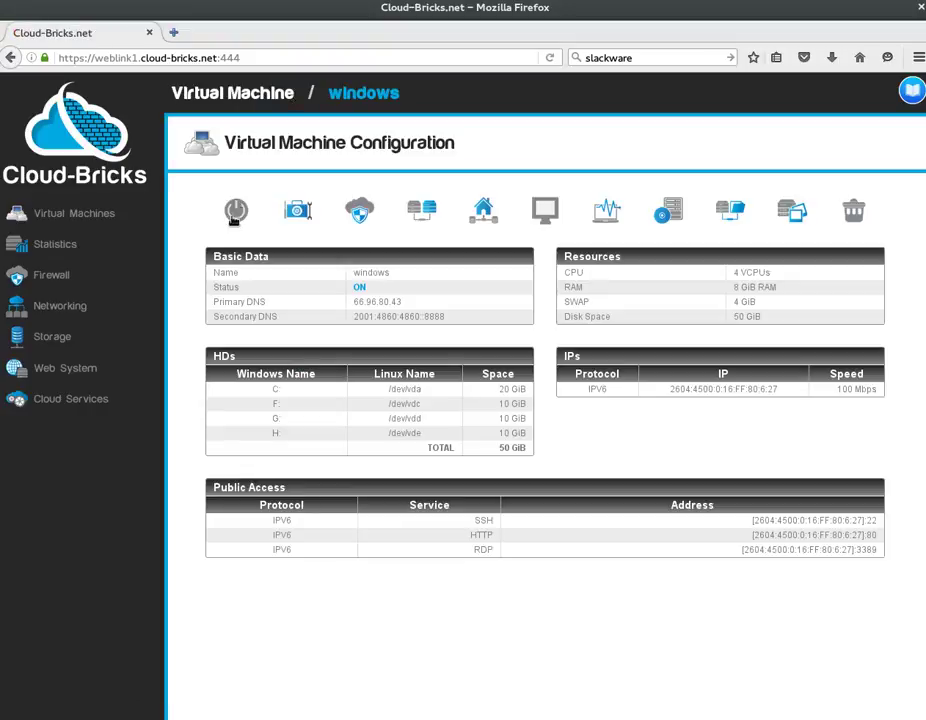
pyautogui.click(237, 211)
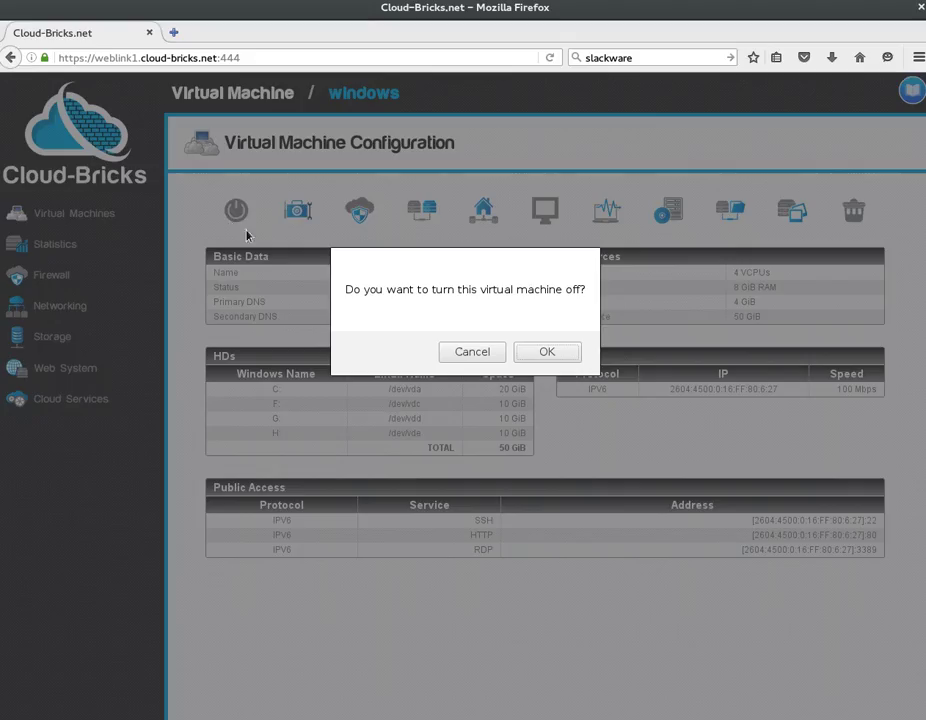
pyautogui.click(548, 352)
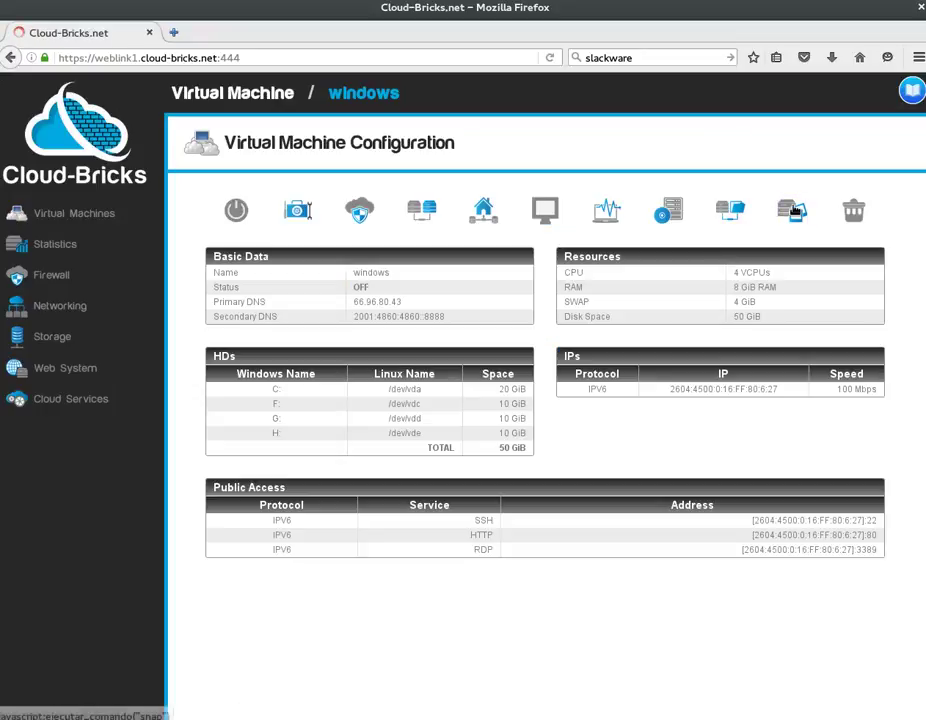
# Take a new VM snapshot, listed at 14:14:46 alongside the 14:12:55 one
pyautogui.click(792, 210)
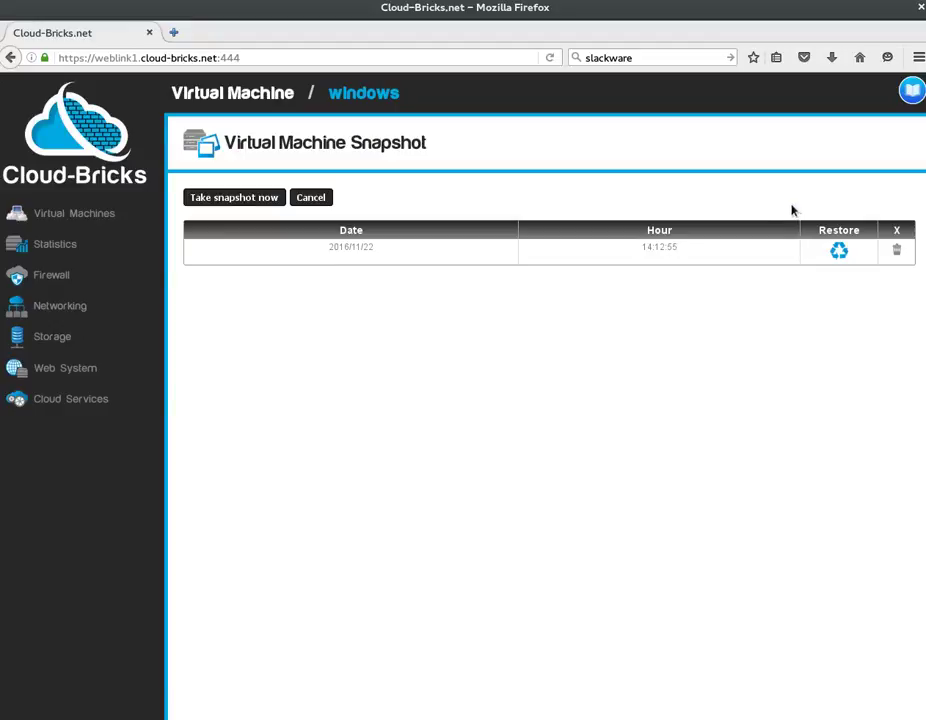
pyautogui.click(271, 199)
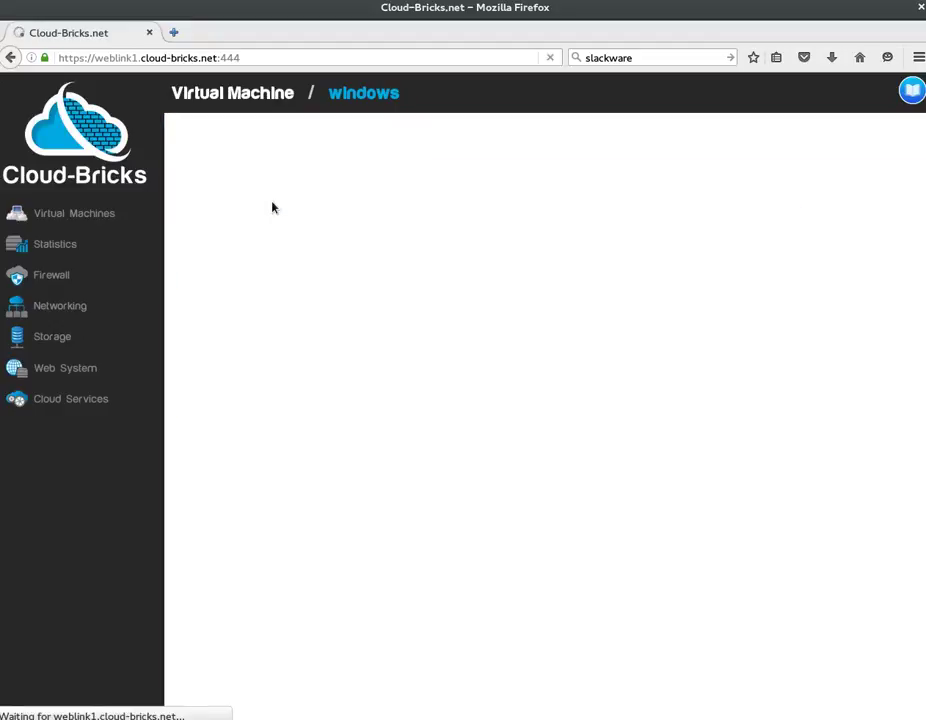